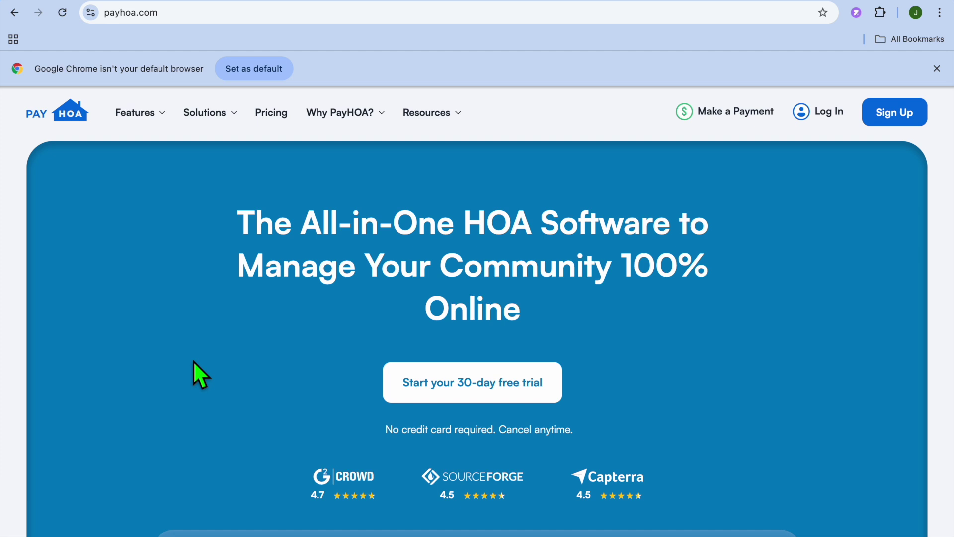
- Browse the payhoa.com homepage, then go to app.payhoa.com to reach the trial account's Launchpad
{"action": "scroll", "coordinate": [193, 361], "scroll_direction": "down", "scroll_amount": 1}
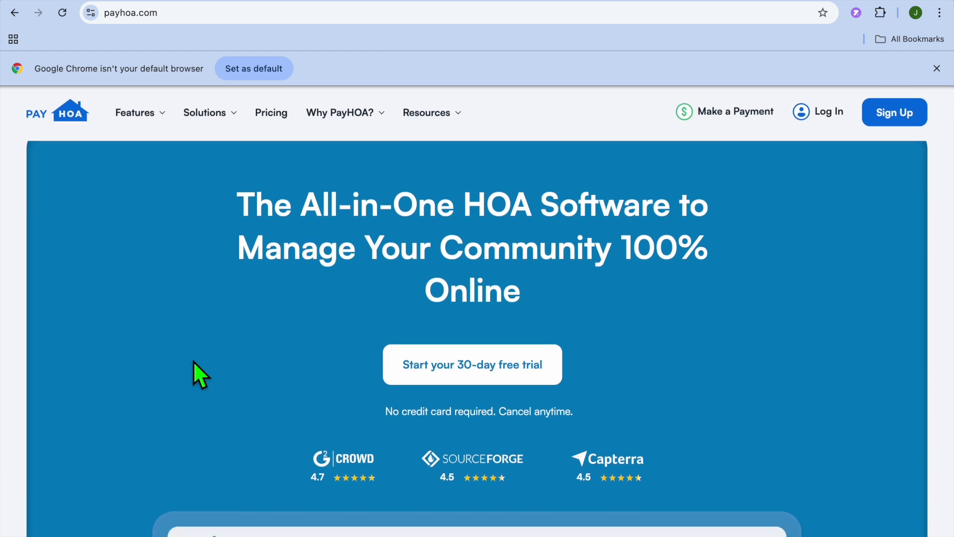
{"action": "scroll", "coordinate": [193, 361], "scroll_direction": "down", "scroll_amount": 4}
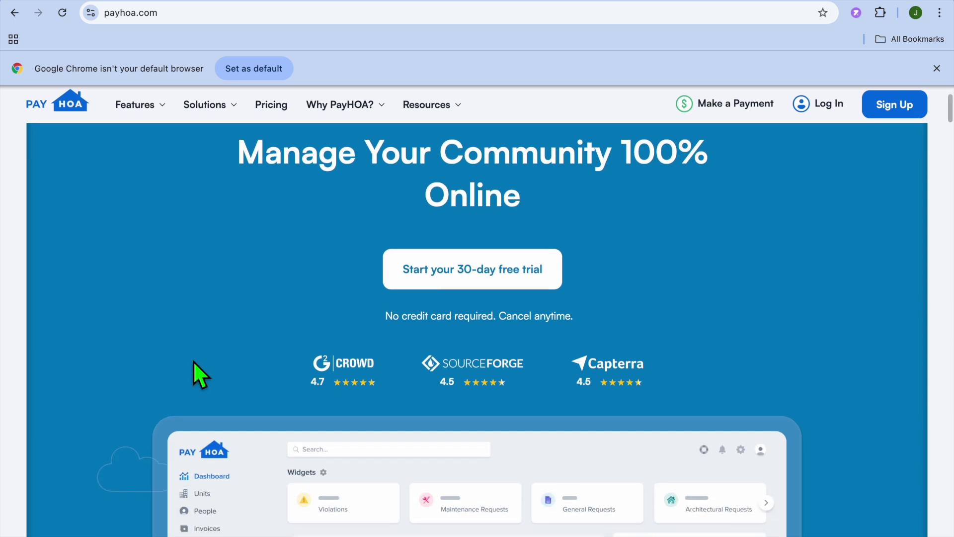
{"action": "scroll", "coordinate": [192, 360], "scroll_direction": "up", "scroll_amount": 4}
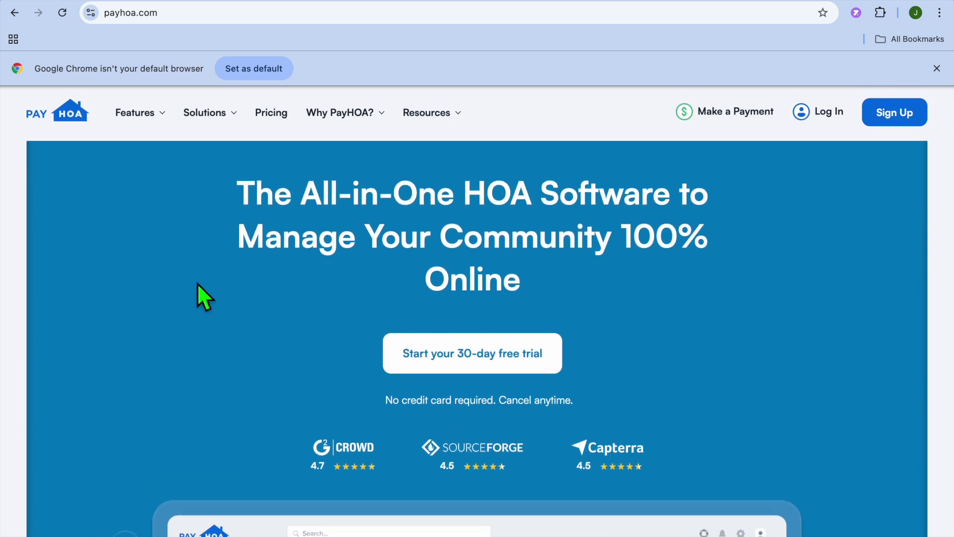
{"action": "mouse_move", "coordinate": [149, 118]}
{"action": "left_click", "coordinate": [182, 10]}
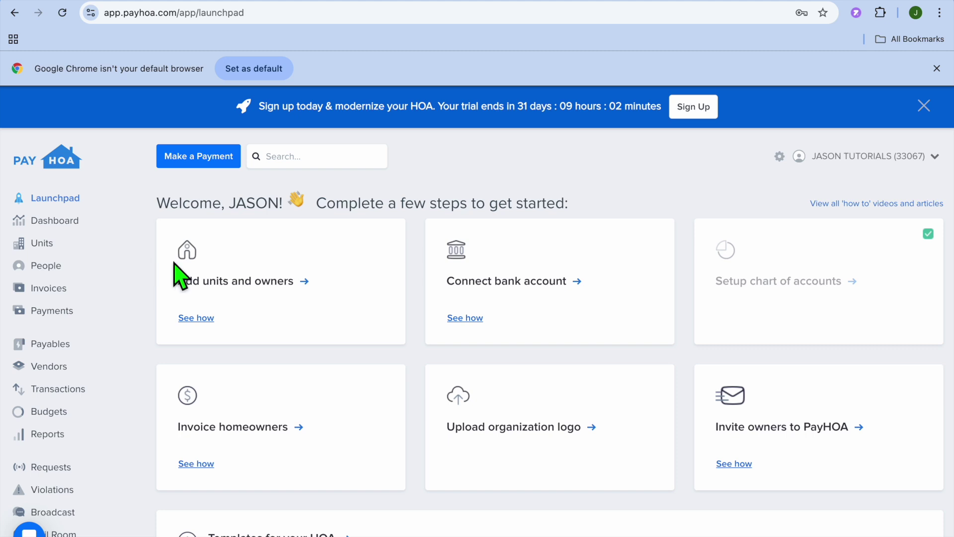
- Start adding the first unit and autofill its Doral, Florida street address, city, state and zip
{"action": "left_click", "coordinate": [228, 278]}
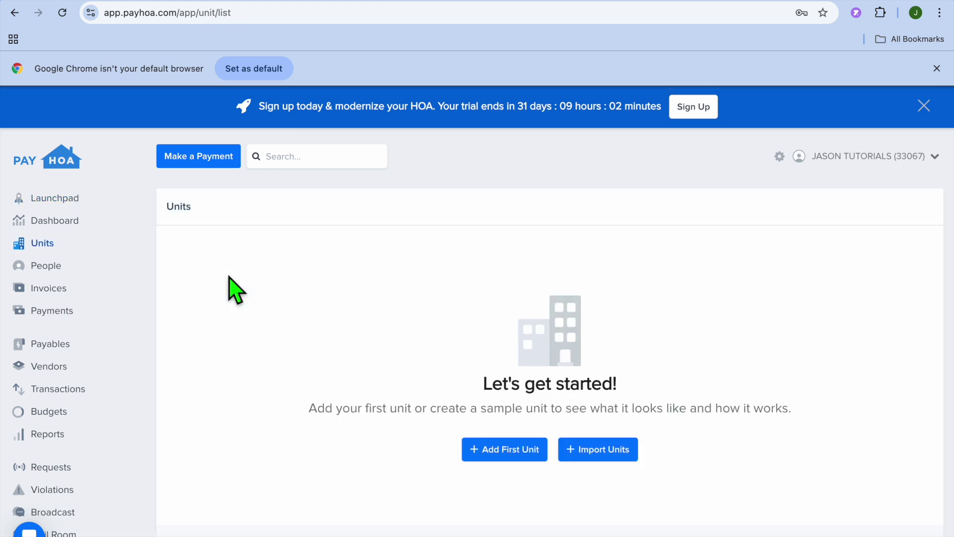
{"action": "left_click", "coordinate": [516, 450]}
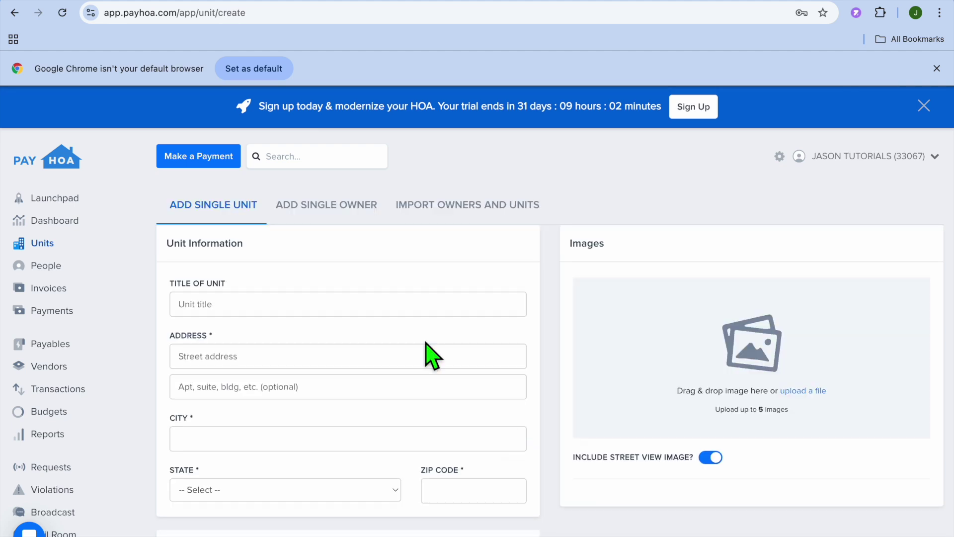
{"action": "left_click", "coordinate": [347, 310]}
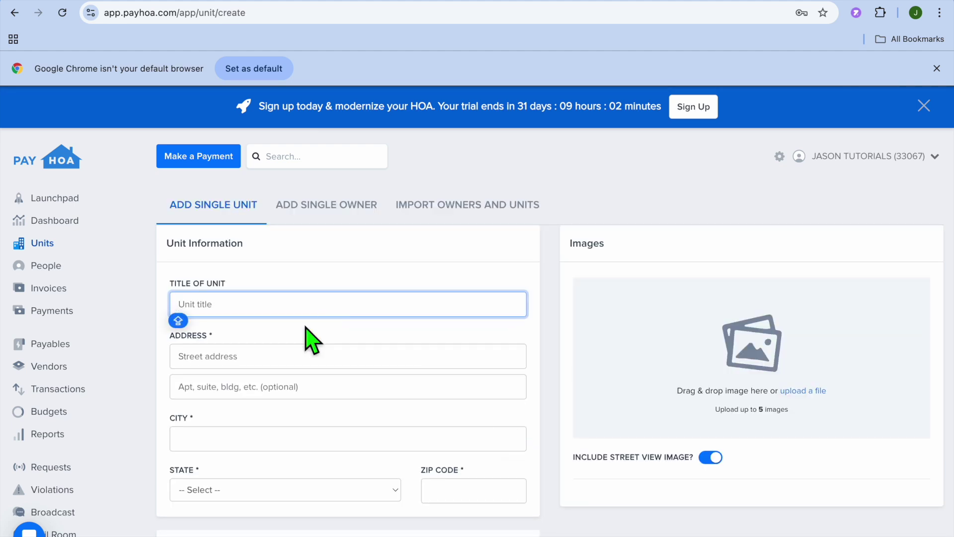
{"action": "left_click", "coordinate": [313, 362]}
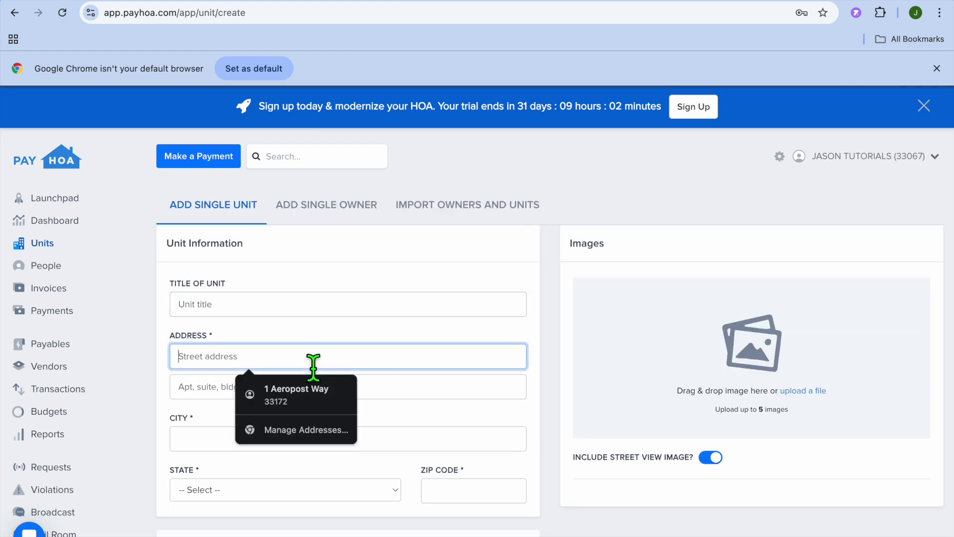
{"action": "left_click", "coordinate": [299, 406]}
- Title the unit TEST and begin choosing an image file for it
{"action": "scroll", "coordinate": [381, 415], "scroll_direction": "down", "scroll_amount": 3}
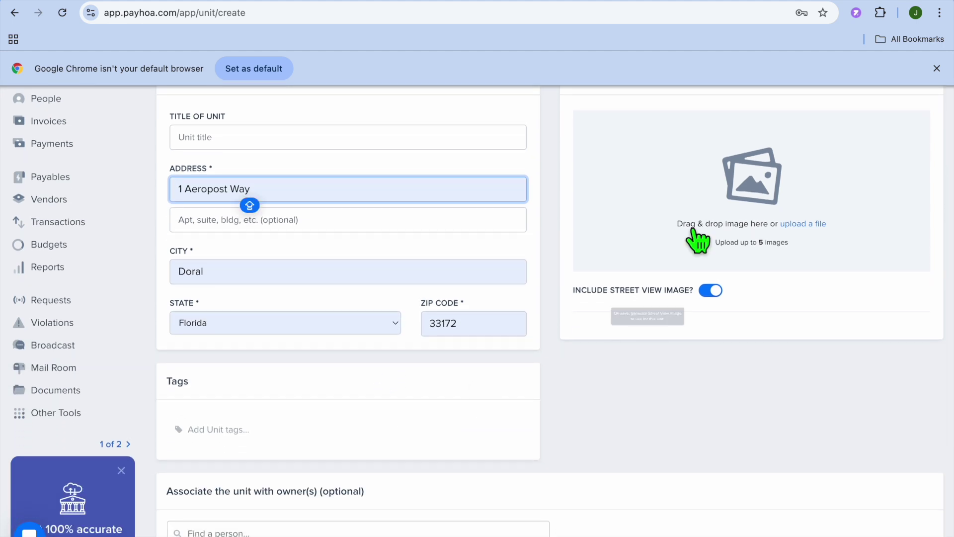
{"action": "scroll", "coordinate": [522, 181], "scroll_direction": "up", "scroll_amount": 2}
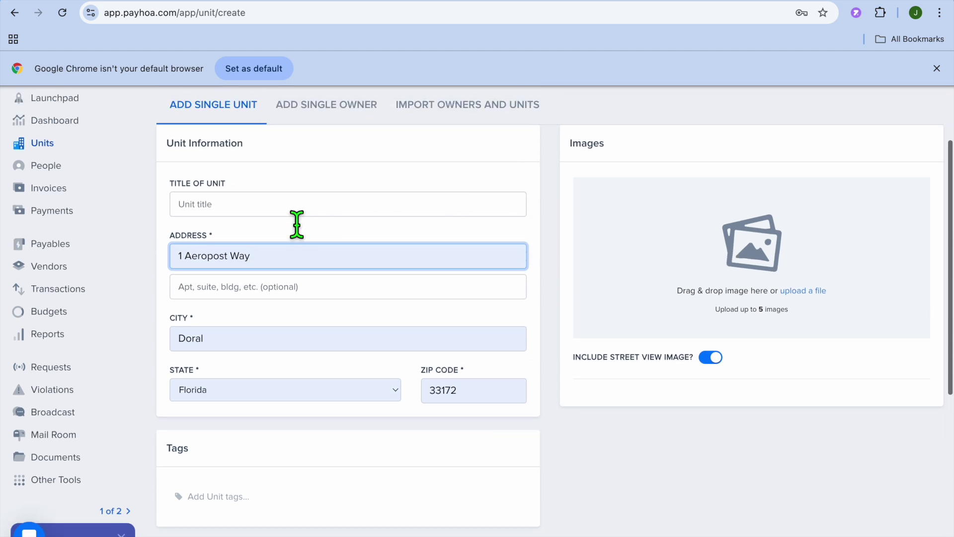
{"action": "left_click", "coordinate": [297, 216]}
{"action": "type", "text": "TEST"}
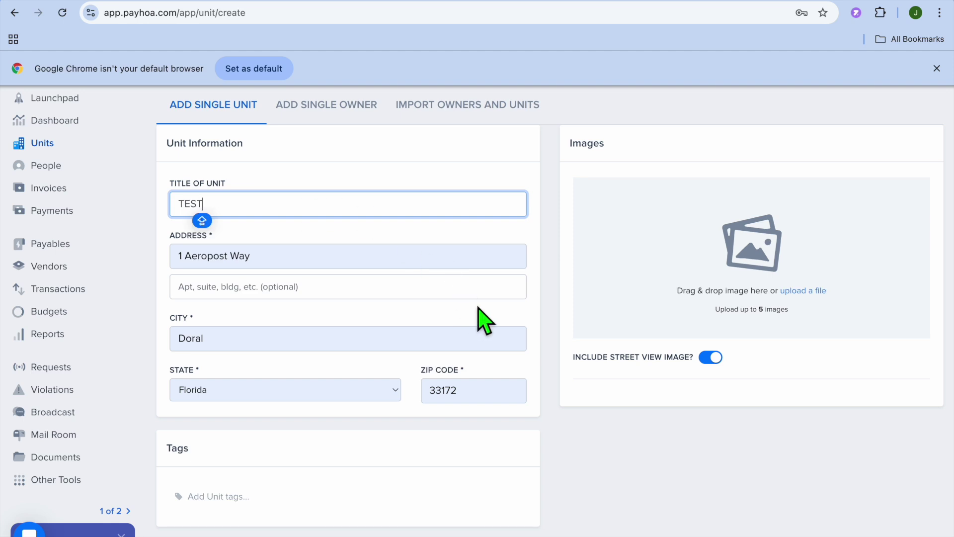
{"action": "left_click", "coordinate": [477, 309]}
{"action": "scroll", "coordinate": [485, 323], "scroll_direction": "down", "scroll_amount": 4}
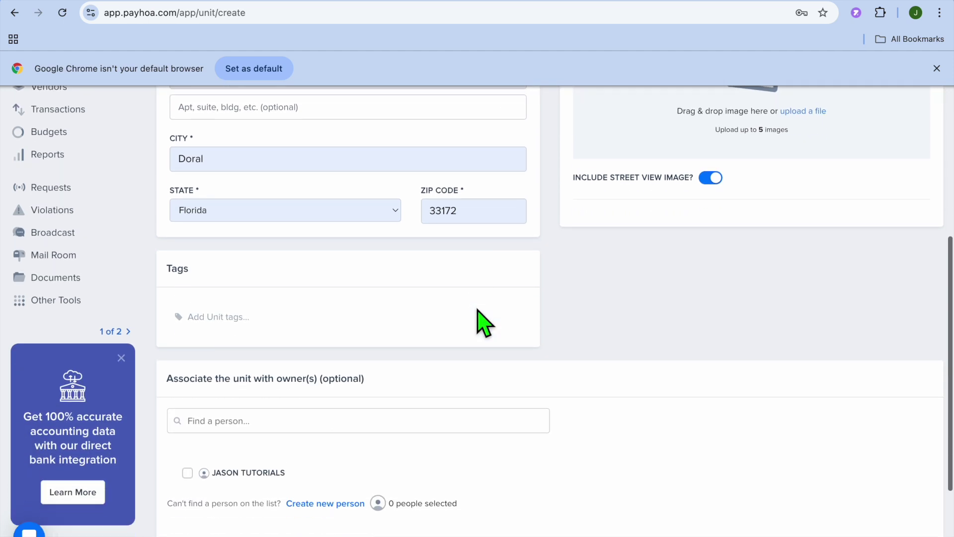
{"action": "scroll", "coordinate": [480, 321], "scroll_direction": "up", "scroll_amount": 4}
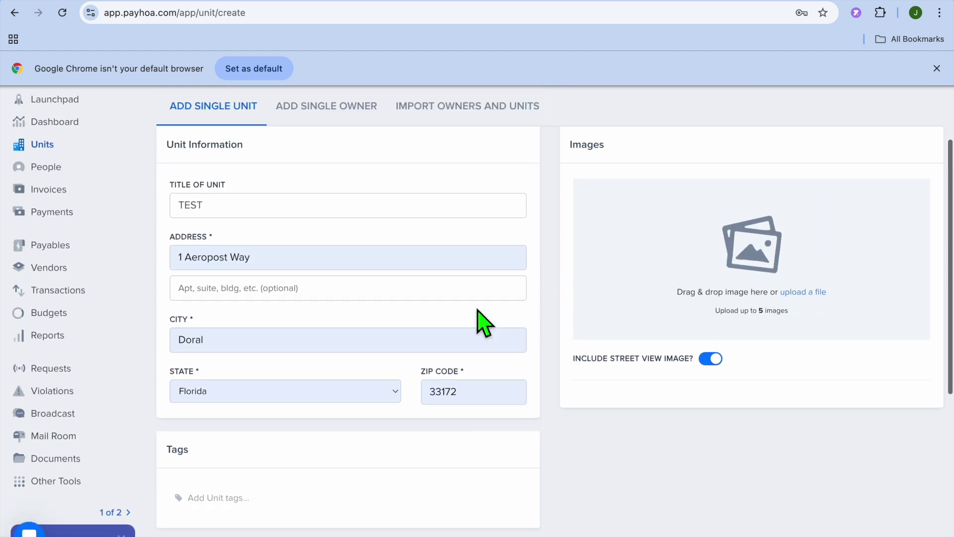
{"action": "left_click", "coordinate": [807, 293]}
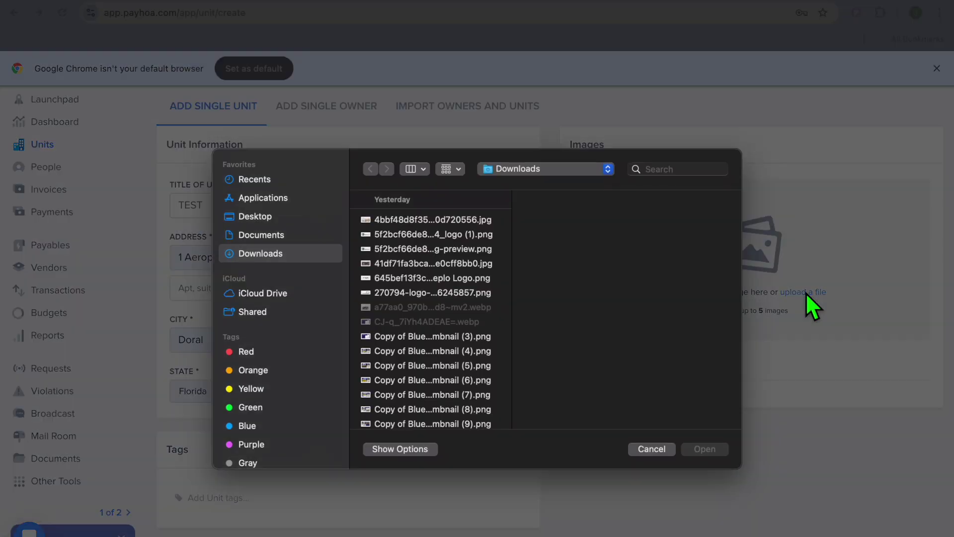
- Upload the property management software thumbnail PNG from Downloads as the unit's image
{"action": "left_click", "coordinate": [450, 293]}
{"action": "key", "text": "Up"}
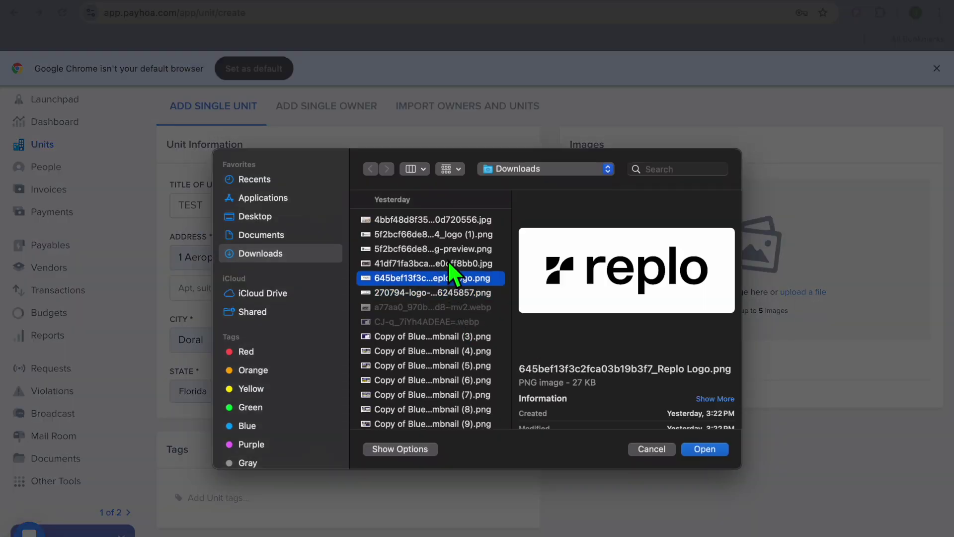
{"action": "key", "text": "Up"}
{"action": "key", "text": "Up"}
{"action": "left_click", "coordinate": [447, 230]}
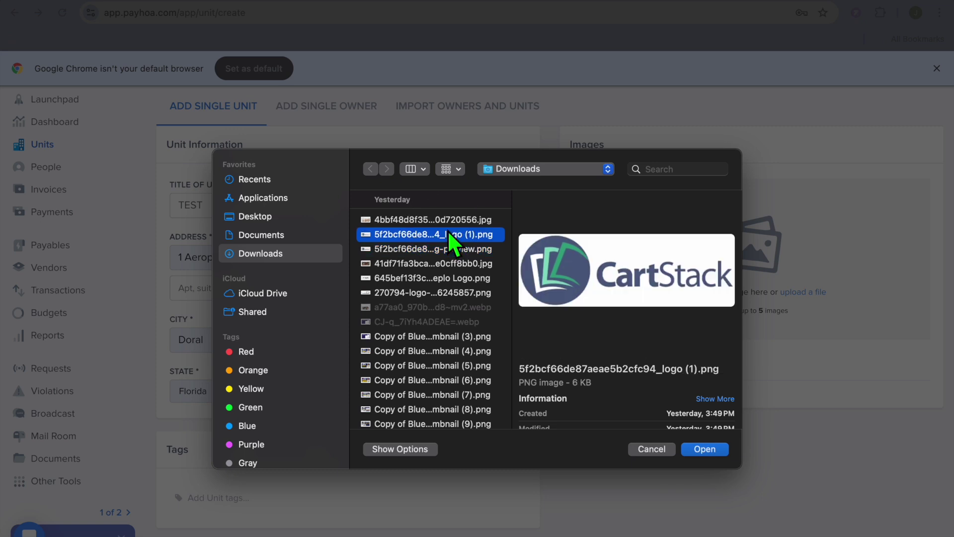
{"action": "left_click", "coordinate": [446, 219]}
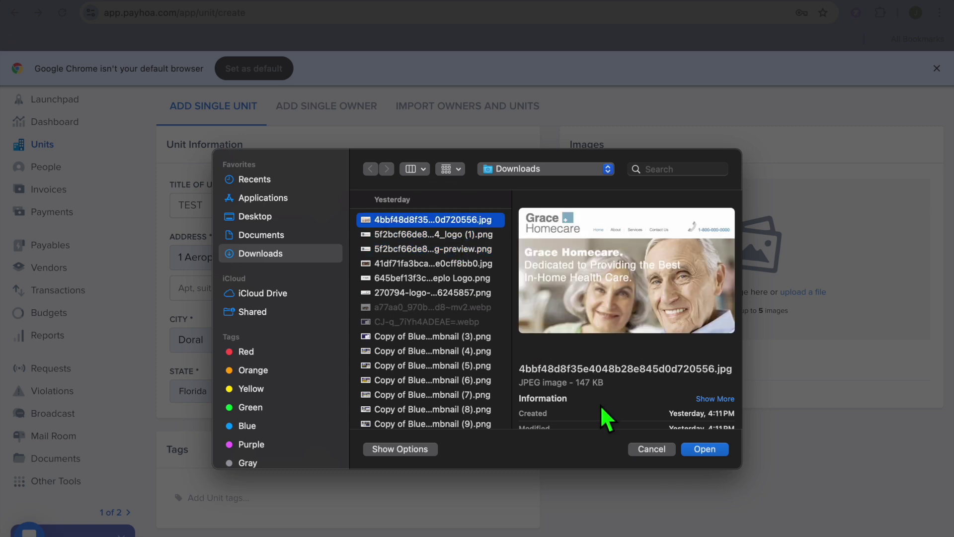
{"action": "left_click", "coordinate": [469, 383]}
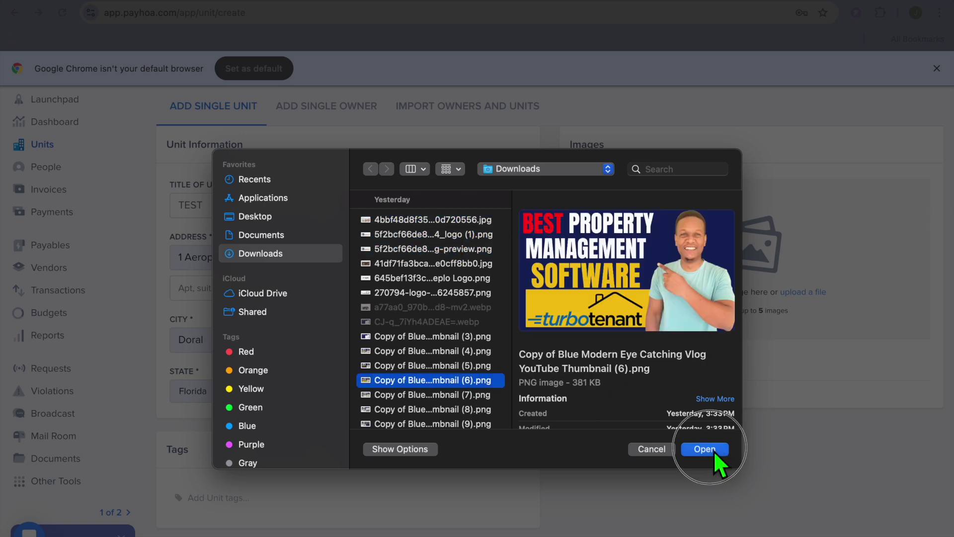
{"action": "left_click", "coordinate": [714, 450]}
- Create the TEST unit and dismiss Chrome's offer to save the address
{"action": "scroll", "coordinate": [457, 392], "scroll_direction": "down", "scroll_amount": 6}
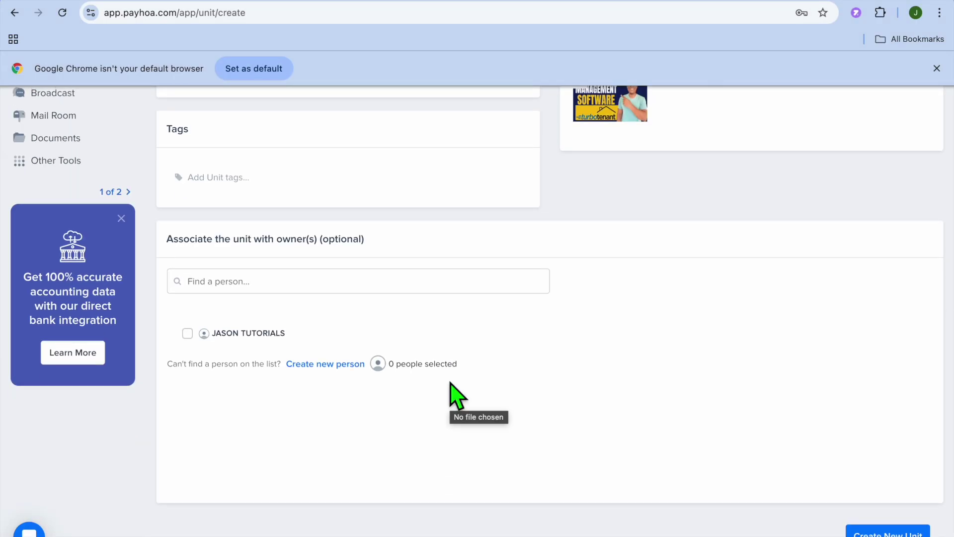
{"action": "left_click", "coordinate": [863, 531]}
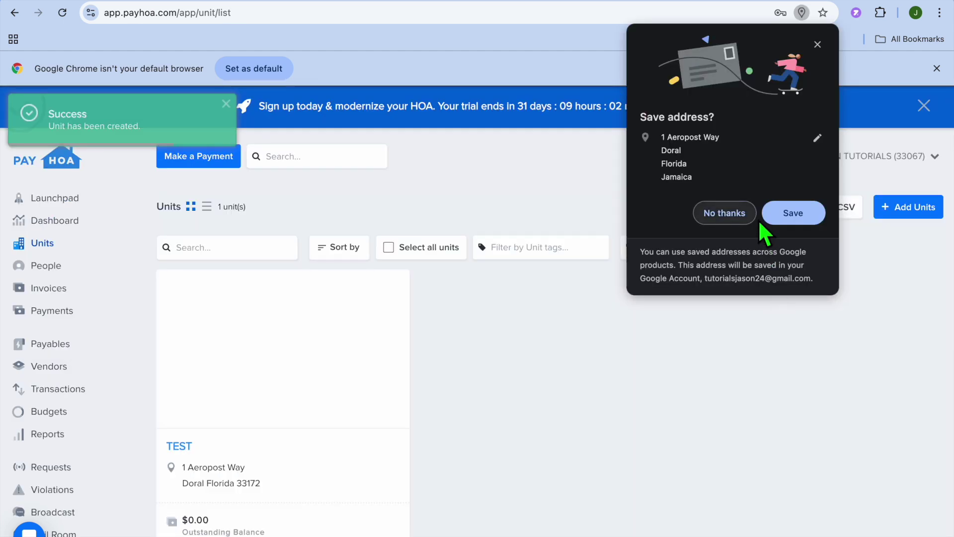
{"action": "left_click", "coordinate": [817, 44]}
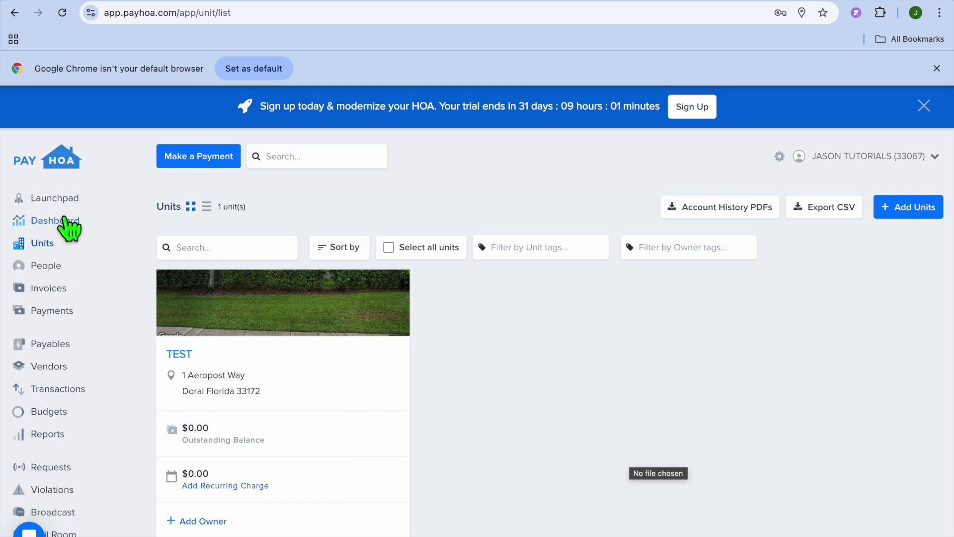
{"action": "left_click", "coordinate": [65, 226]}
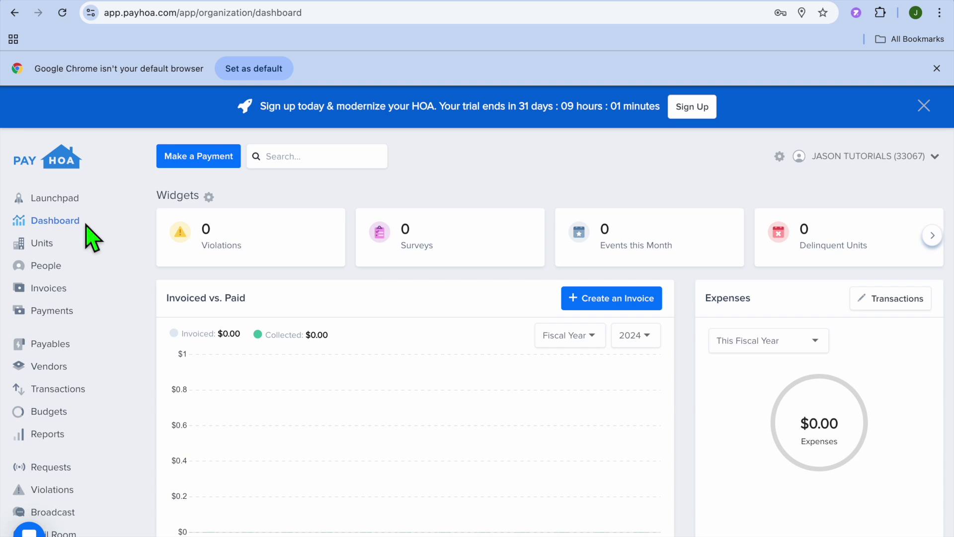
{"action": "left_click", "coordinate": [600, 306]}
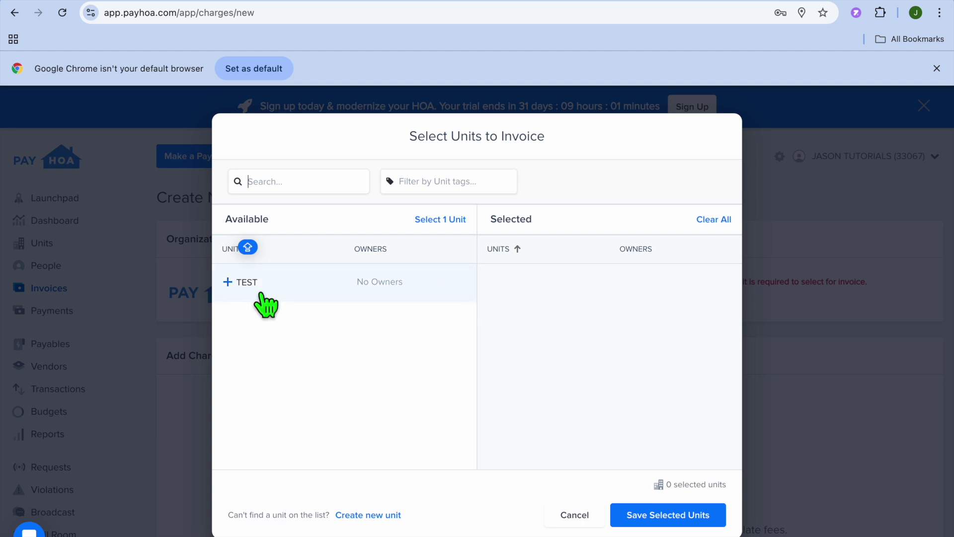
{"action": "left_click", "coordinate": [262, 294]}
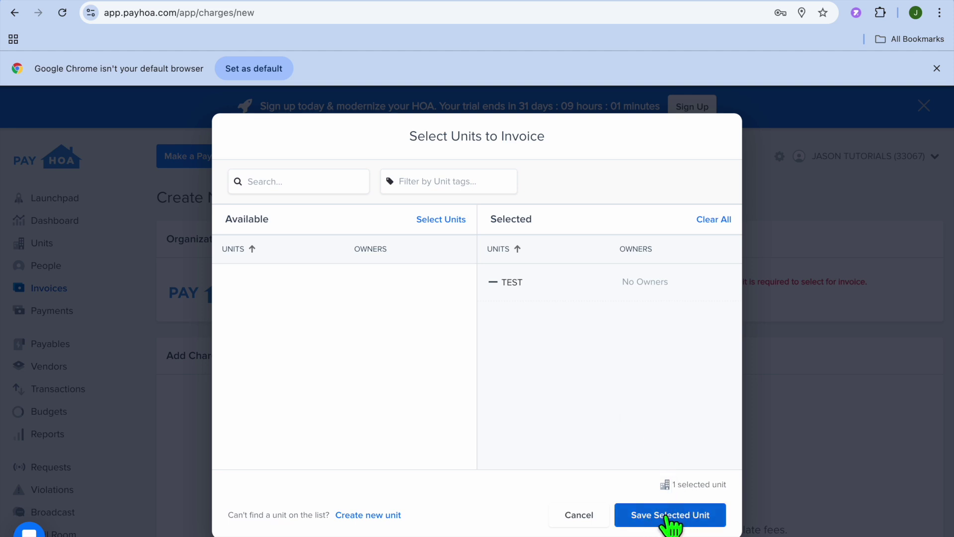
{"action": "left_click", "coordinate": [696, 517]}
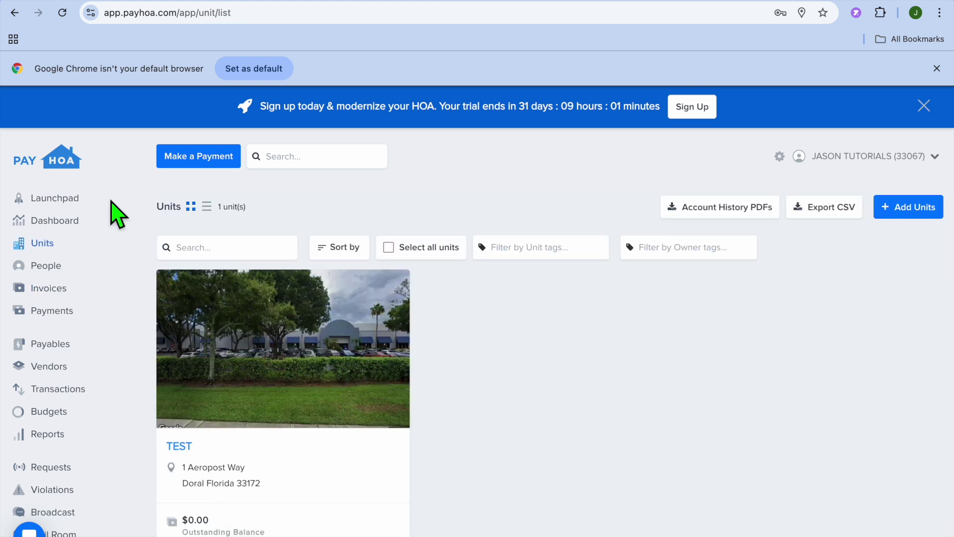
- Look at the bank account connection settings, then reach the Invoices page from the invoicing step
{"action": "left_click", "coordinate": [71, 201]}
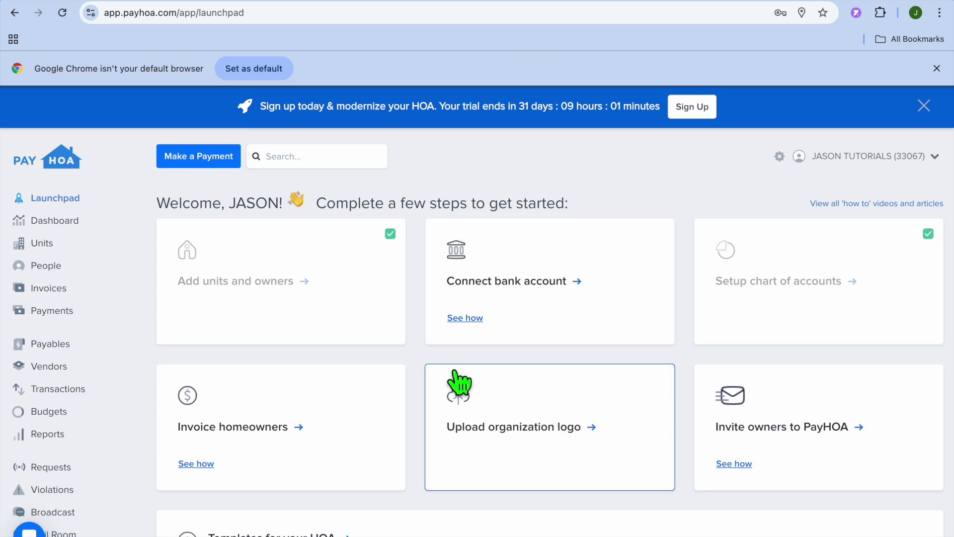
{"action": "left_click", "coordinate": [539, 287]}
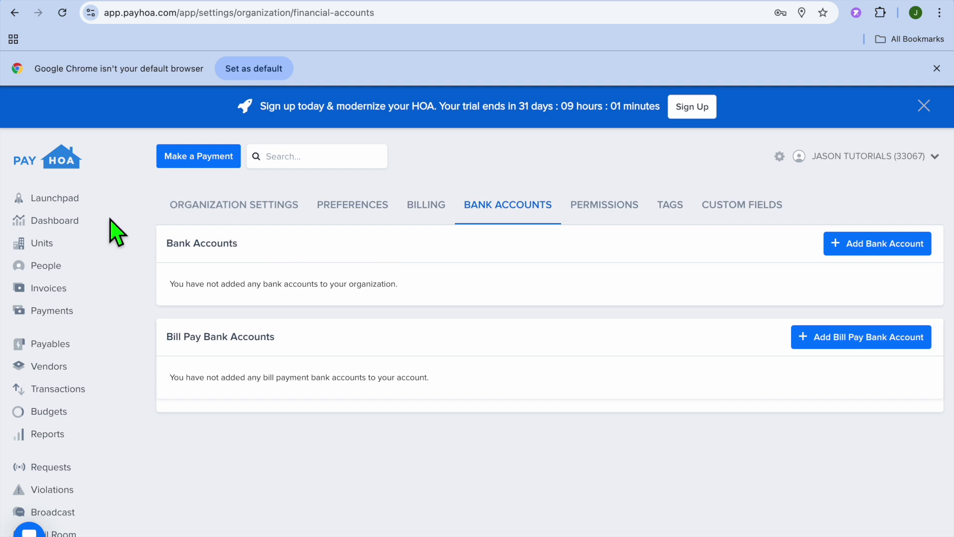
{"action": "left_click", "coordinate": [63, 199]}
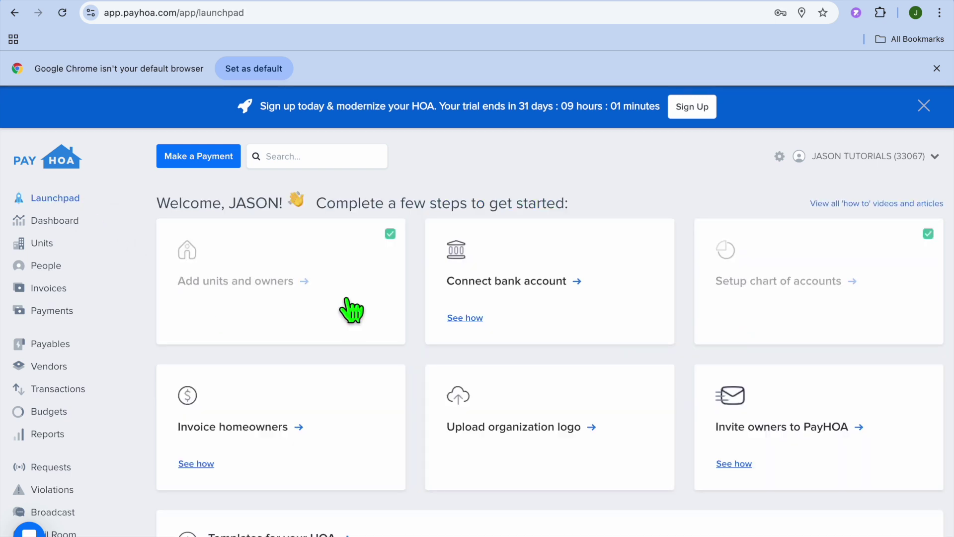
{"action": "scroll", "coordinate": [444, 375], "scroll_direction": "down", "scroll_amount": 4}
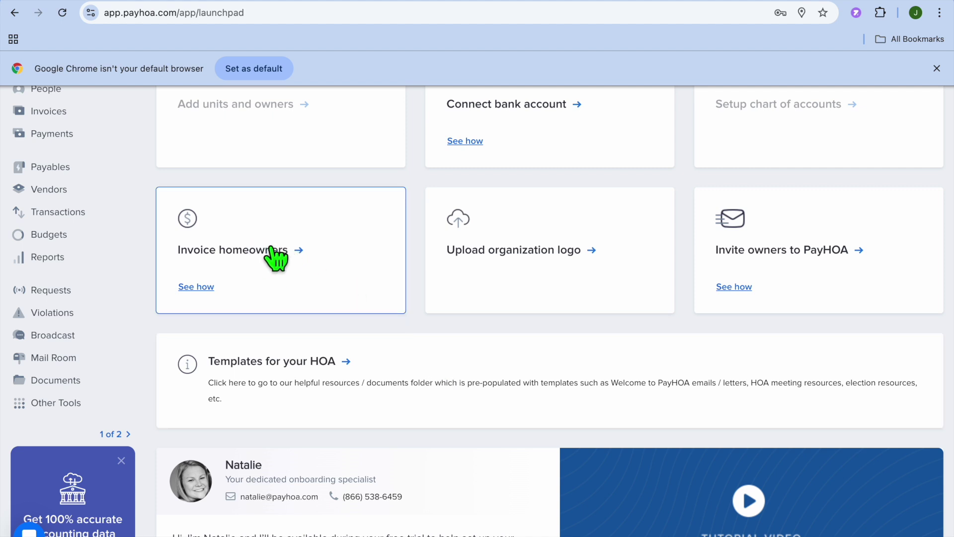
{"action": "left_click", "coordinate": [247, 253]}
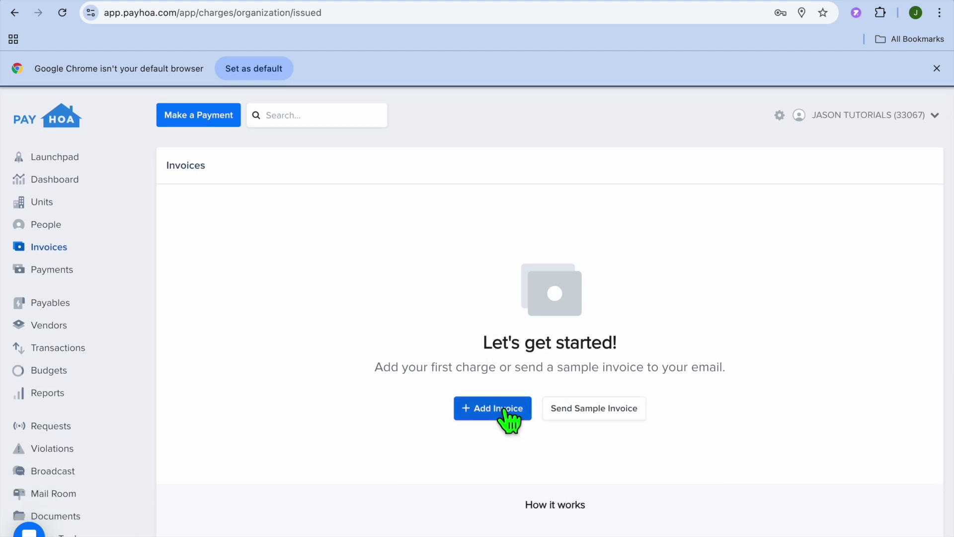
- Email a sample invoice, then start a new invoice and close unit selection with no units chosen
{"action": "left_click", "coordinate": [601, 412]}
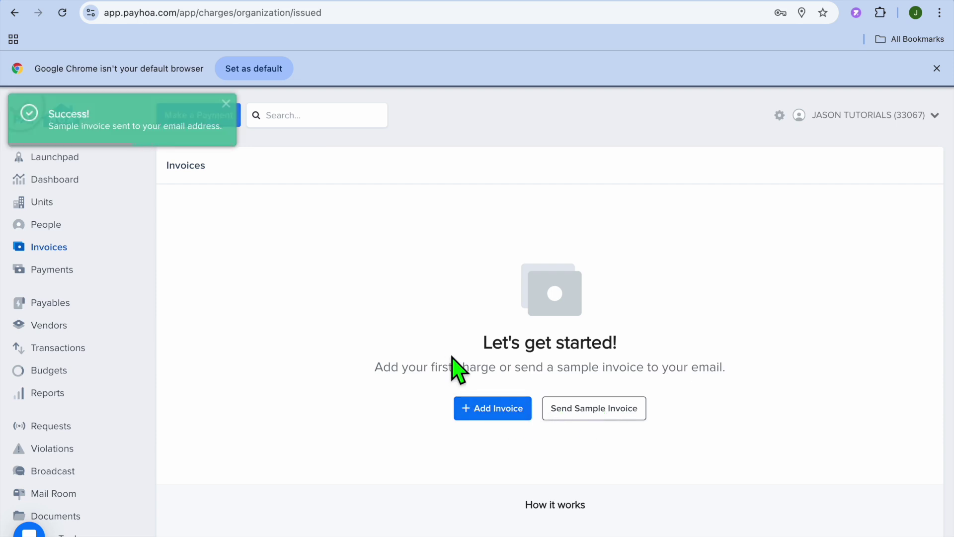
{"action": "left_click", "coordinate": [226, 105]}
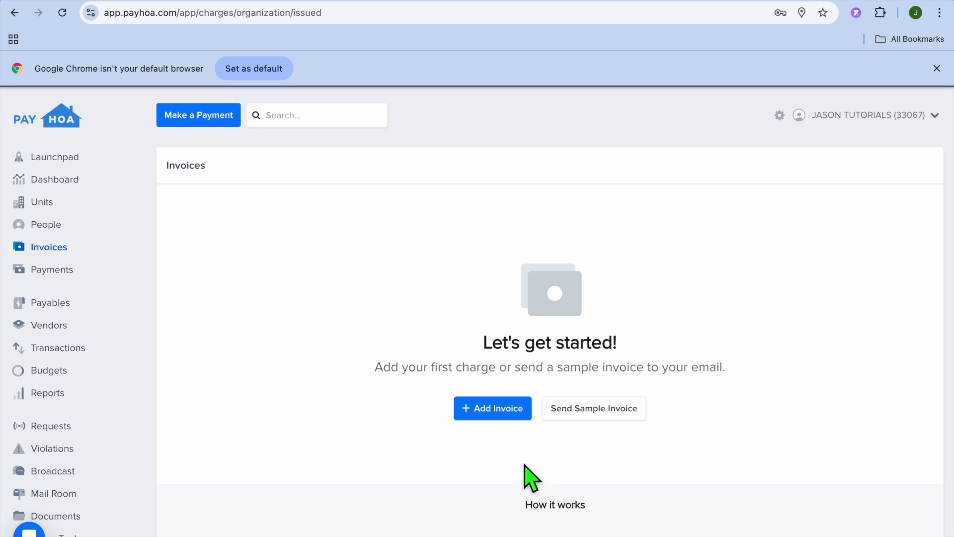
{"action": "left_click", "coordinate": [490, 418]}
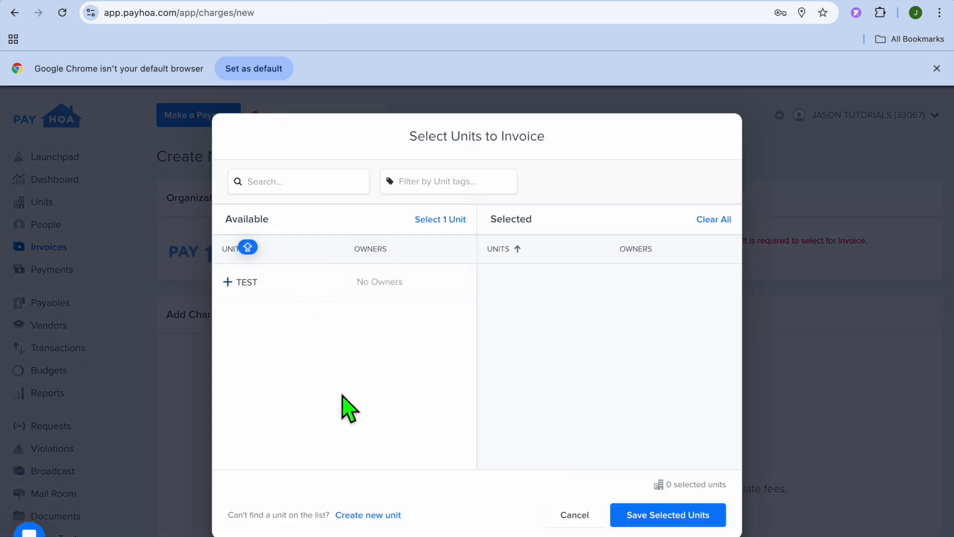
{"action": "left_click", "coordinate": [135, 259]}
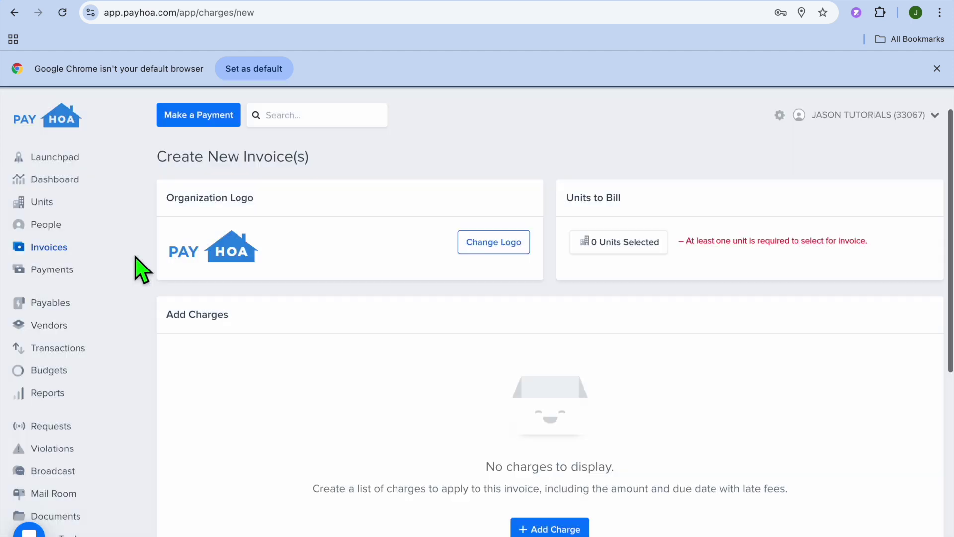
{"action": "left_click", "coordinate": [67, 157]}
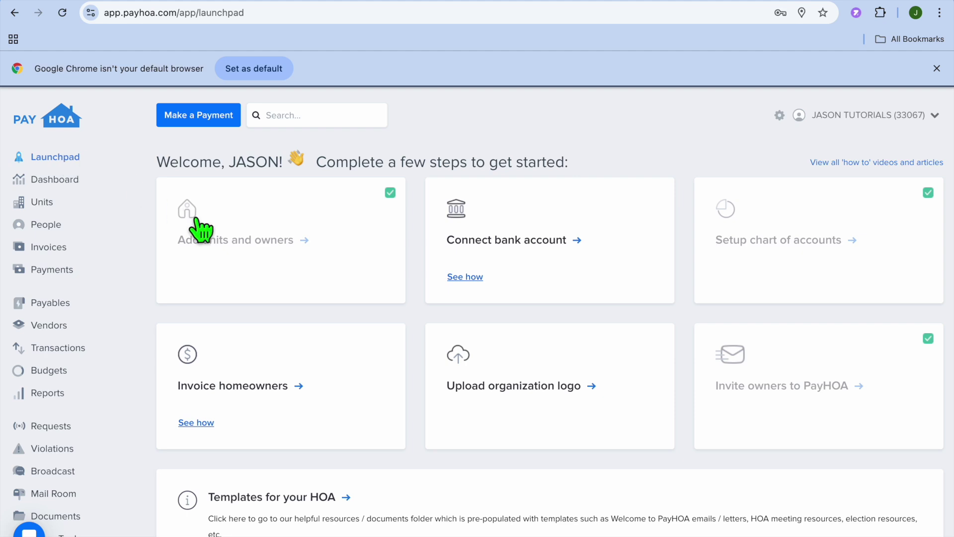
- Review the Launchpad, the TEST unit at 1 Aeropost Way, Doral, the People list, and Invoices
{"action": "scroll", "coordinate": [511, 389], "scroll_direction": "down", "scroll_amount": 3}
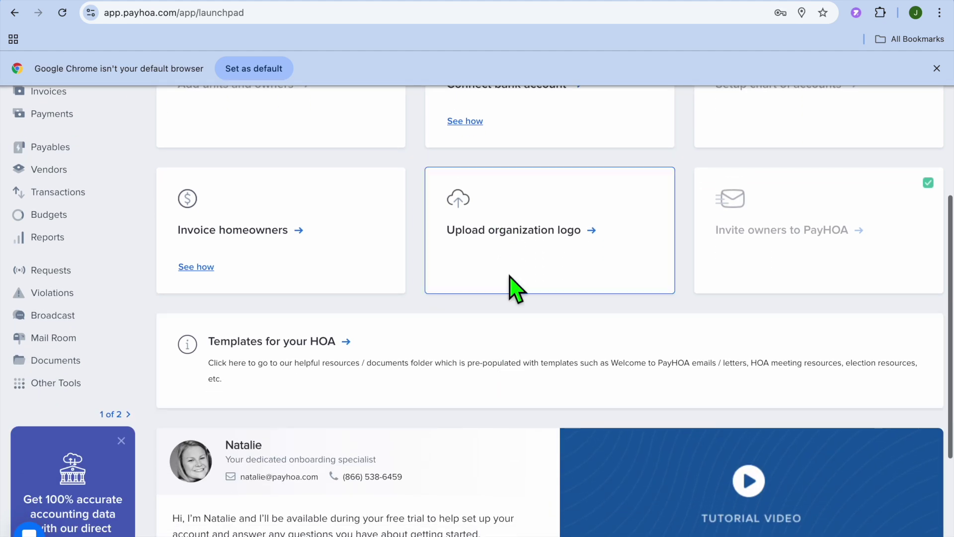
{"action": "scroll", "coordinate": [511, 240], "scroll_direction": "up", "scroll_amount": 4}
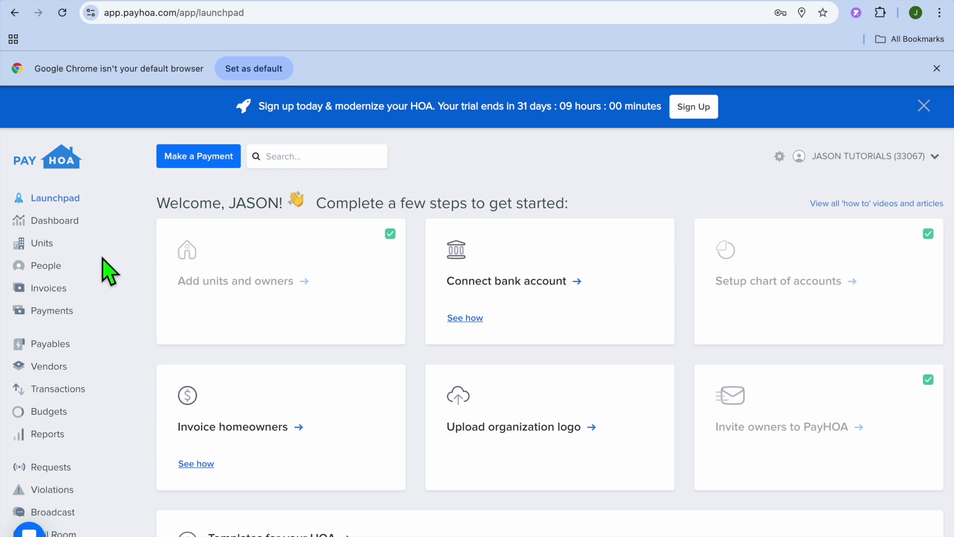
{"action": "left_click", "coordinate": [46, 247]}
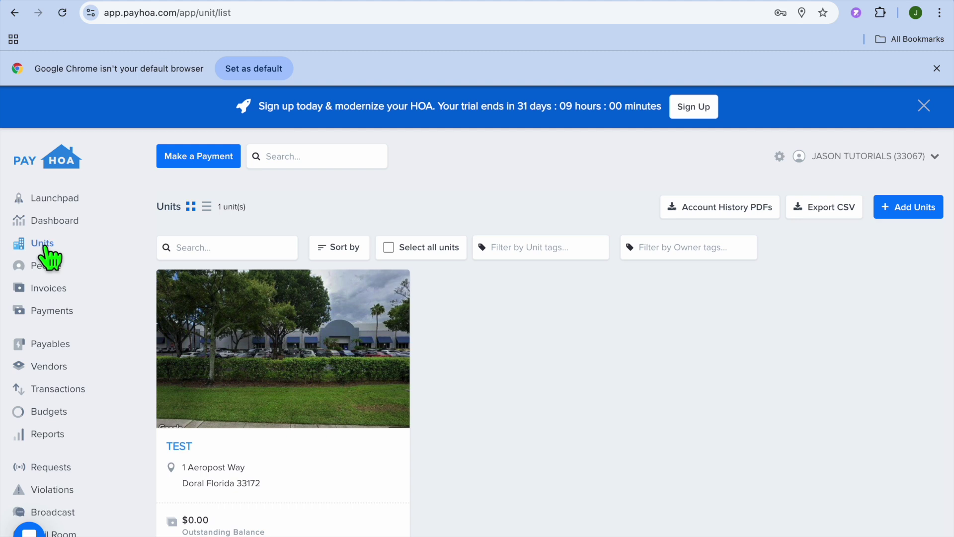
{"action": "mouse_move", "coordinate": [337, 376]}
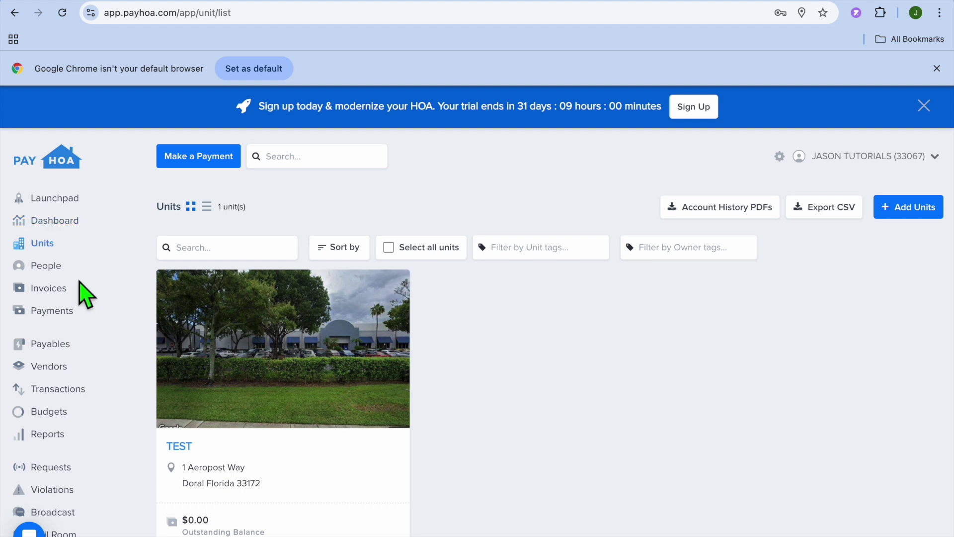
{"action": "left_click", "coordinate": [49, 267]}
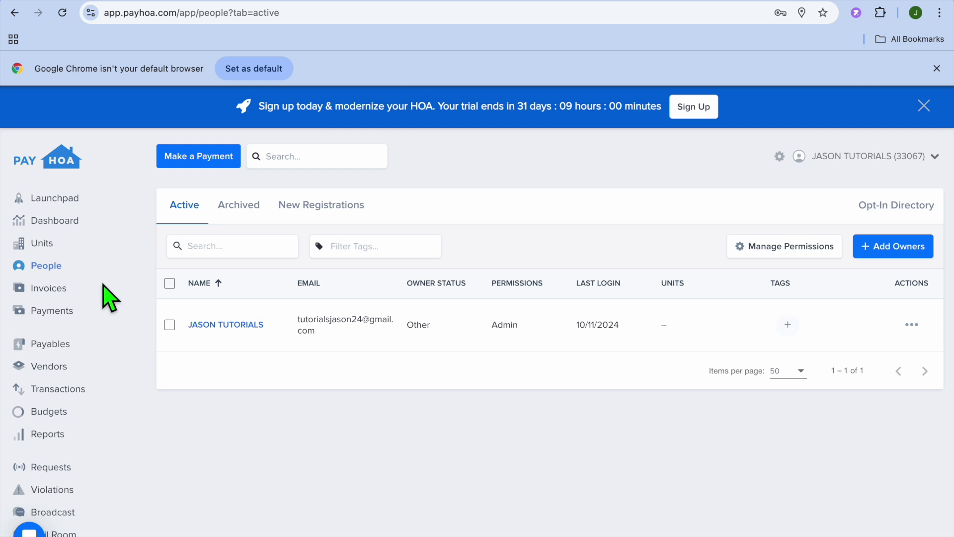
{"action": "left_click", "coordinate": [51, 289]}
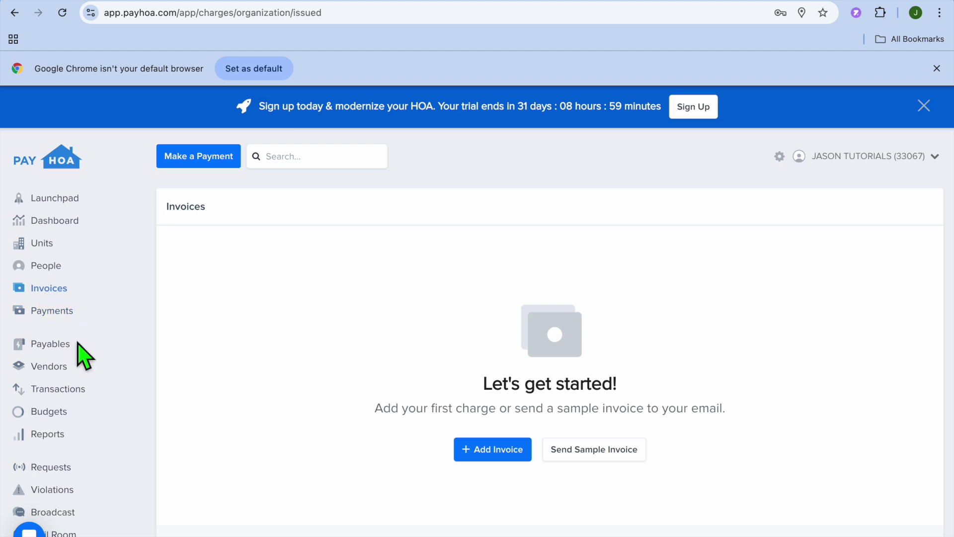
- Scroll through the Payables page and its $19/mo offer, then view the empty Vendors page
{"action": "left_click", "coordinate": [56, 344]}
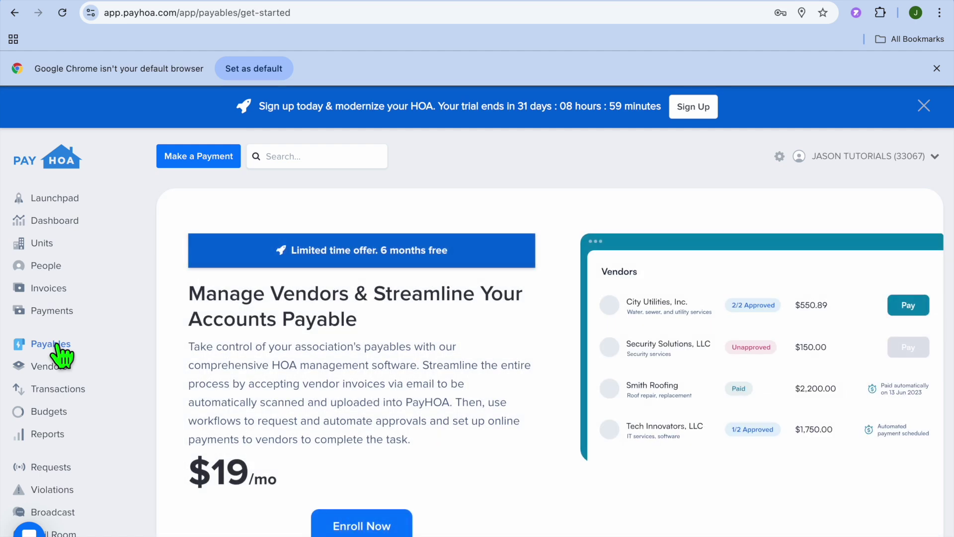
{"action": "scroll", "coordinate": [231, 358], "scroll_direction": "down", "scroll_amount": 2}
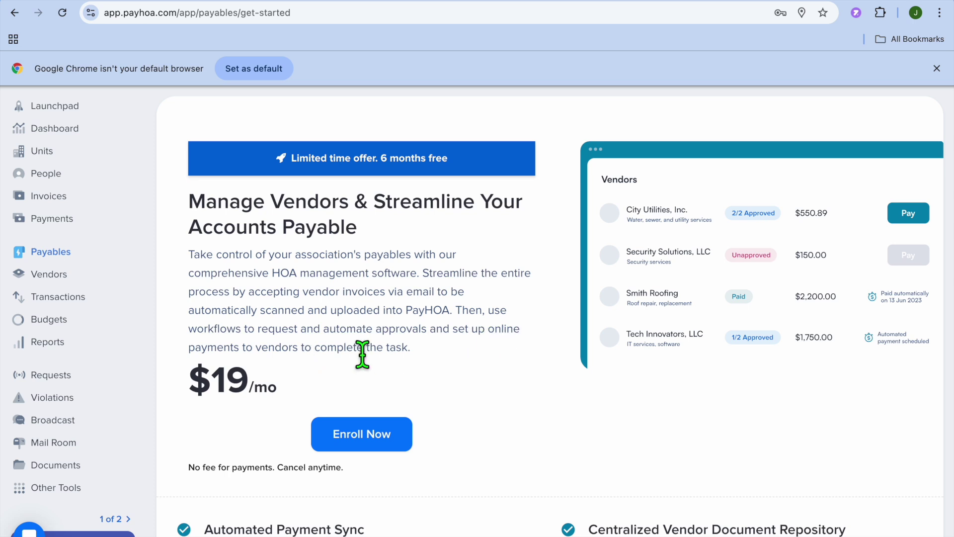
{"action": "scroll", "coordinate": [362, 355], "scroll_direction": "down", "scroll_amount": 2}
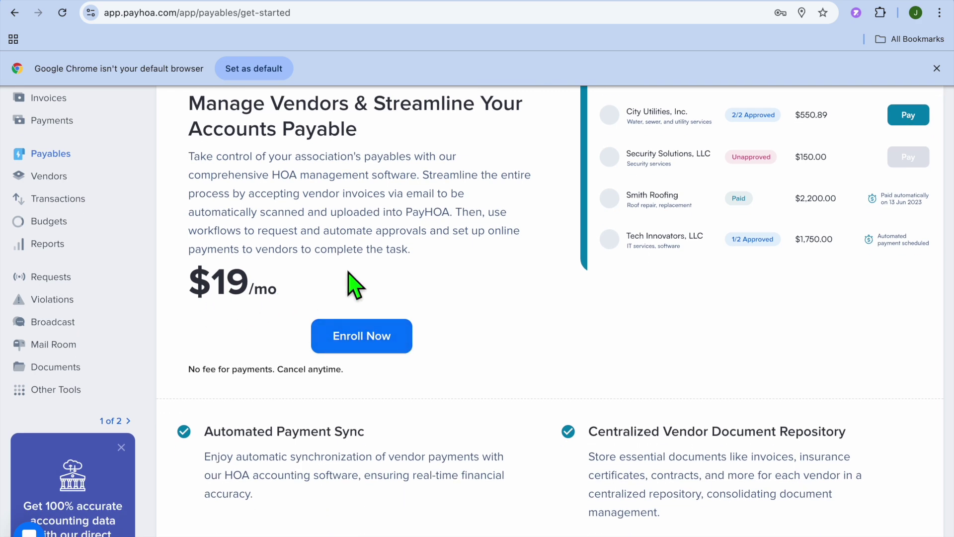
{"action": "scroll", "coordinate": [348, 272], "scroll_direction": "down", "scroll_amount": 5}
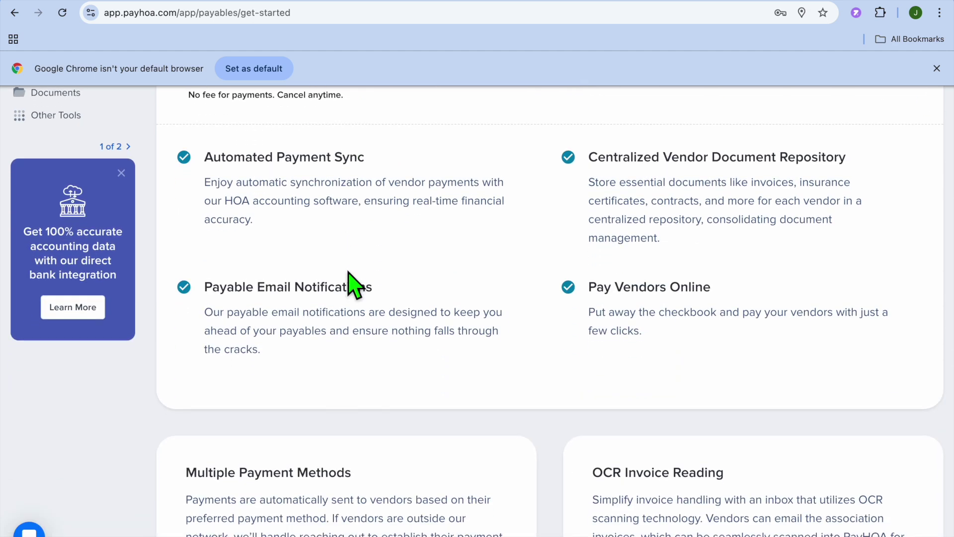
{"action": "scroll", "coordinate": [348, 272], "scroll_direction": "up", "scroll_amount": 6}
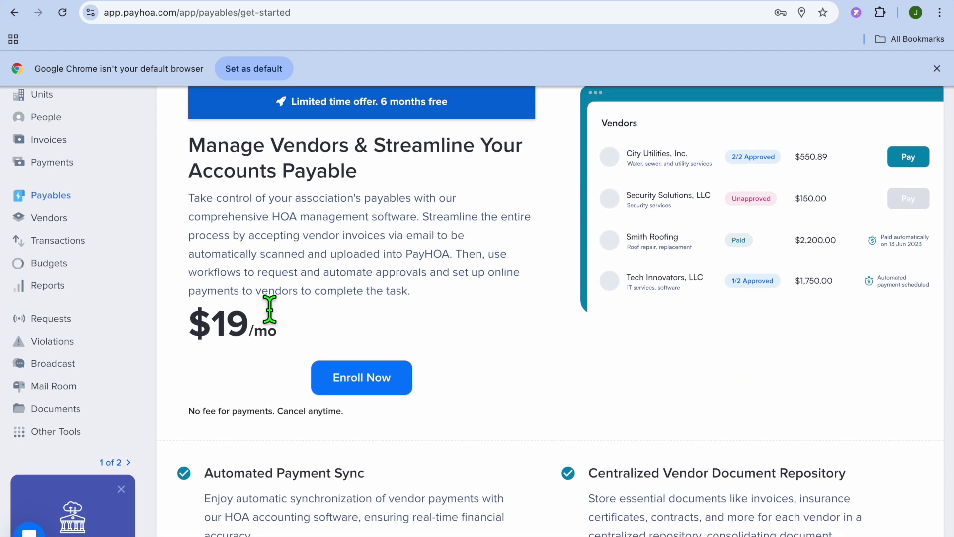
{"action": "left_click", "coordinate": [52, 222]}
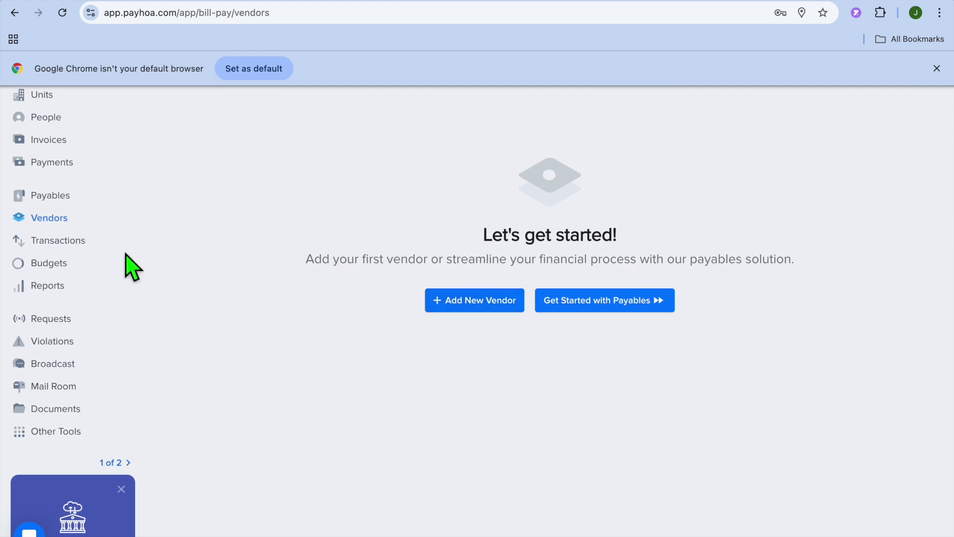
{"action": "left_click", "coordinate": [59, 241]}
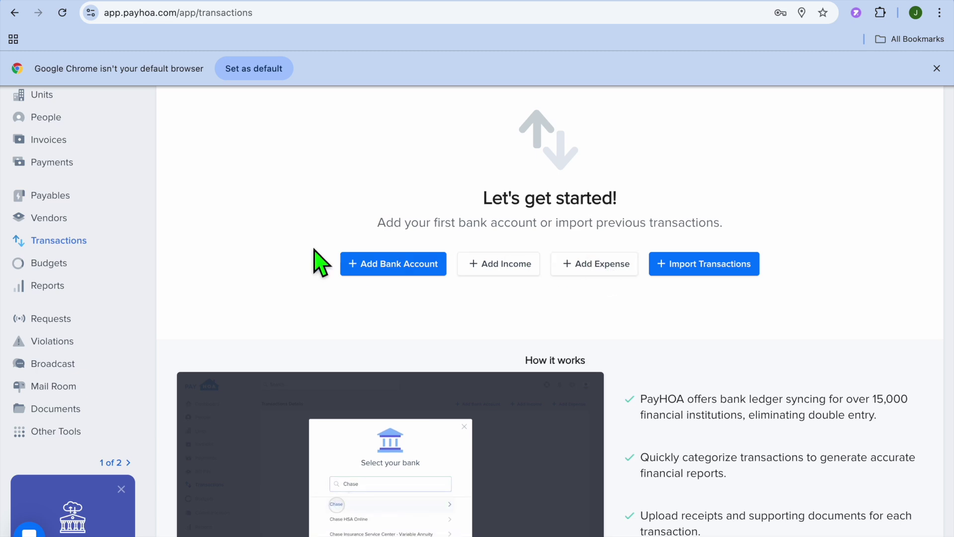
- View the Budgets overview, then scroll the Reports list of Balance Sheet and Unit Balance List reports
{"action": "left_click", "coordinate": [50, 266]}
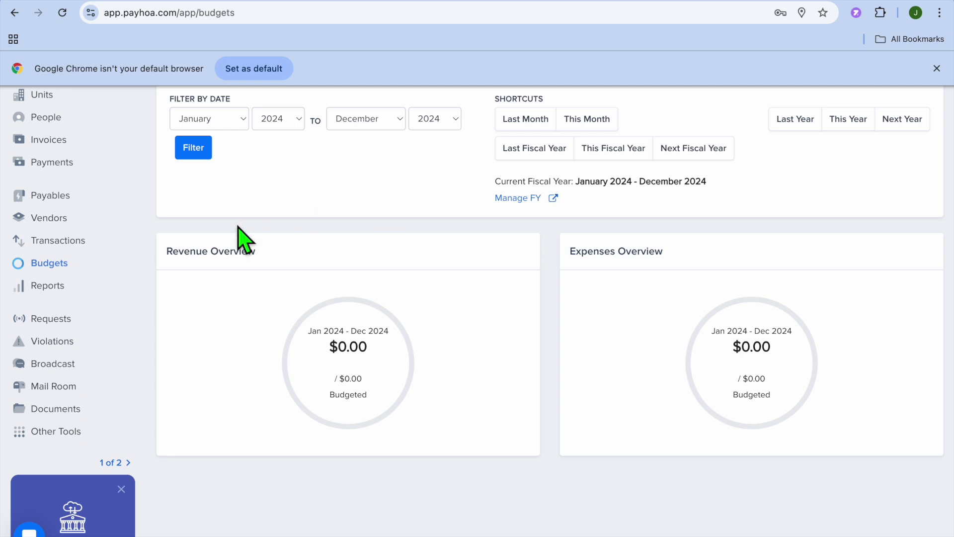
{"action": "left_click", "coordinate": [50, 285]}
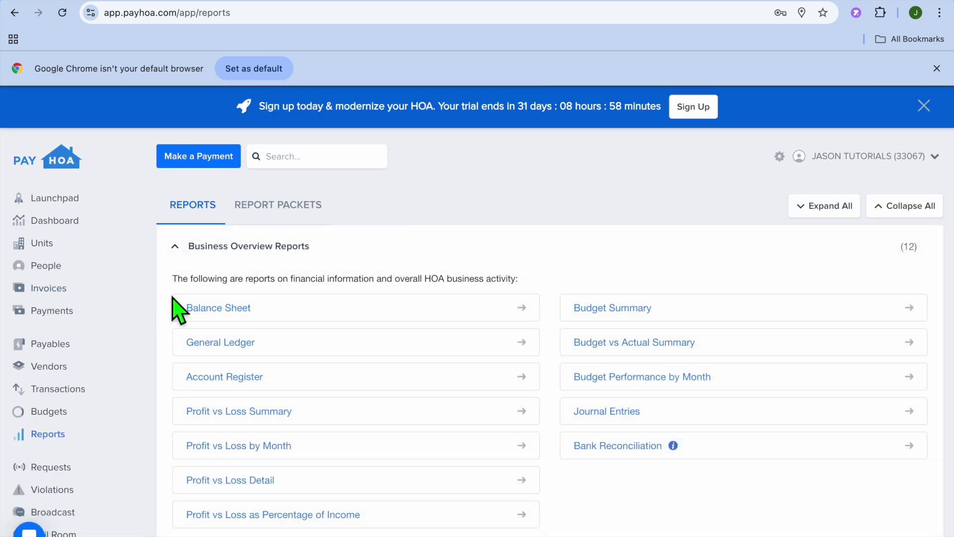
{"action": "scroll", "coordinate": [176, 309], "scroll_direction": "down", "scroll_amount": 3}
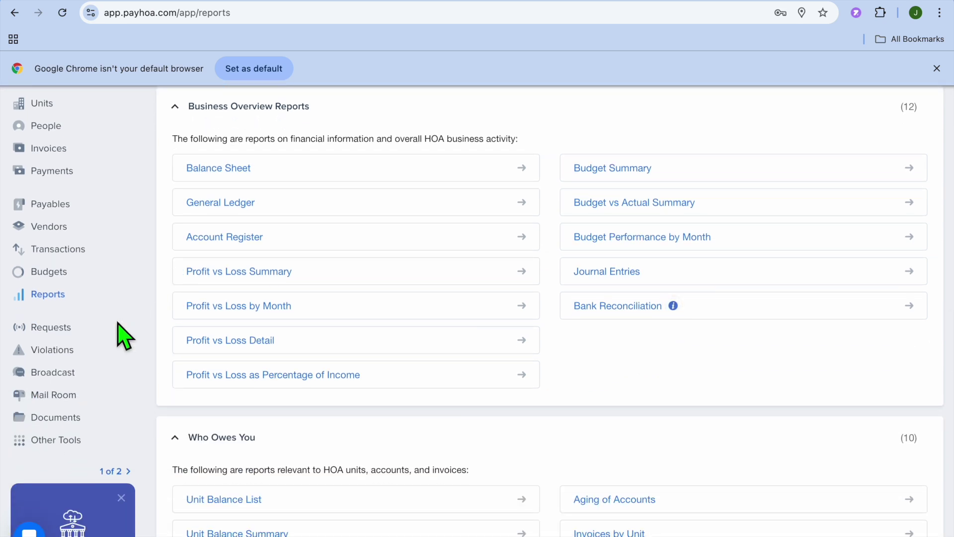
{"action": "scroll", "coordinate": [122, 335], "scroll_direction": "down", "scroll_amount": 2}
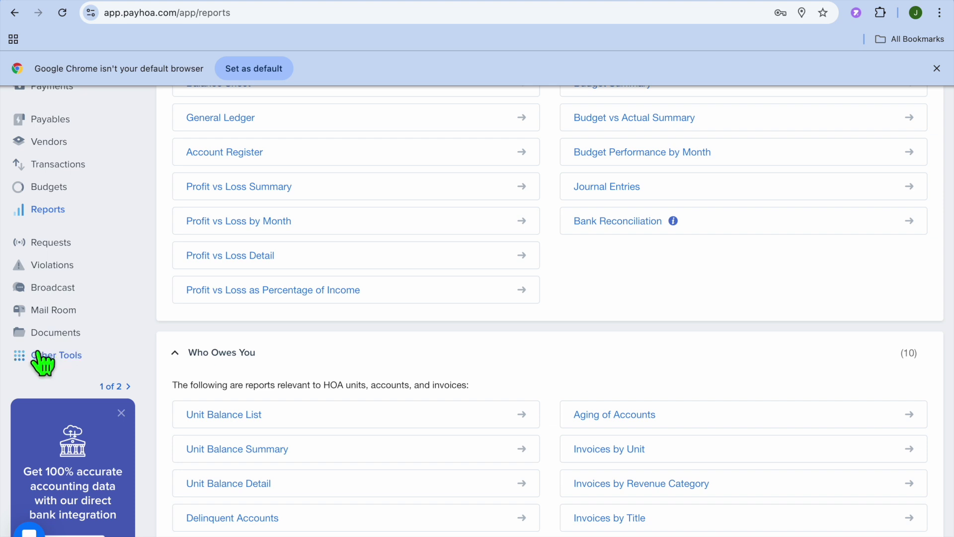
- Browse the Other Tools cards: Surveys, Calendar, Website Builder, Form 1099s and others
{"action": "left_click", "coordinate": [40, 355]}
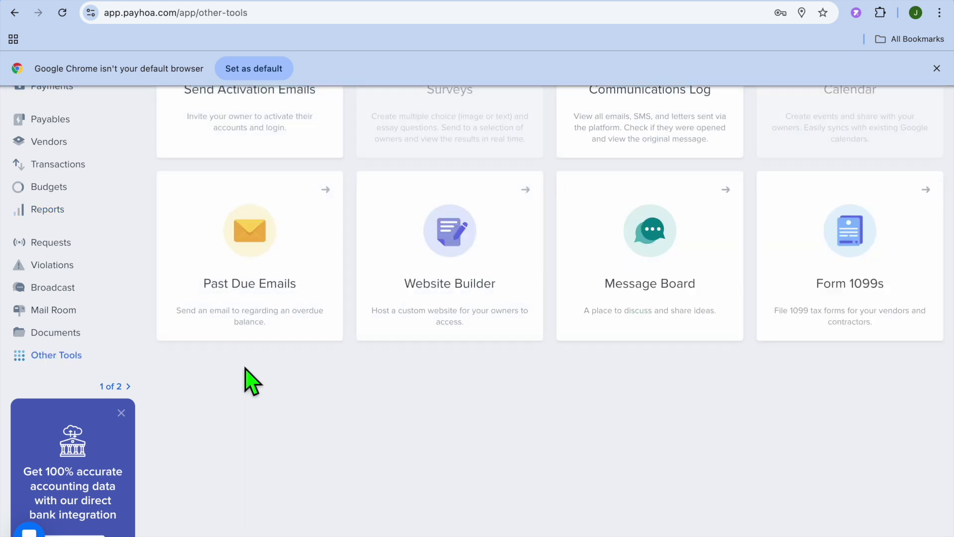
{"action": "scroll", "coordinate": [251, 382], "scroll_direction": "up", "scroll_amount": 3}
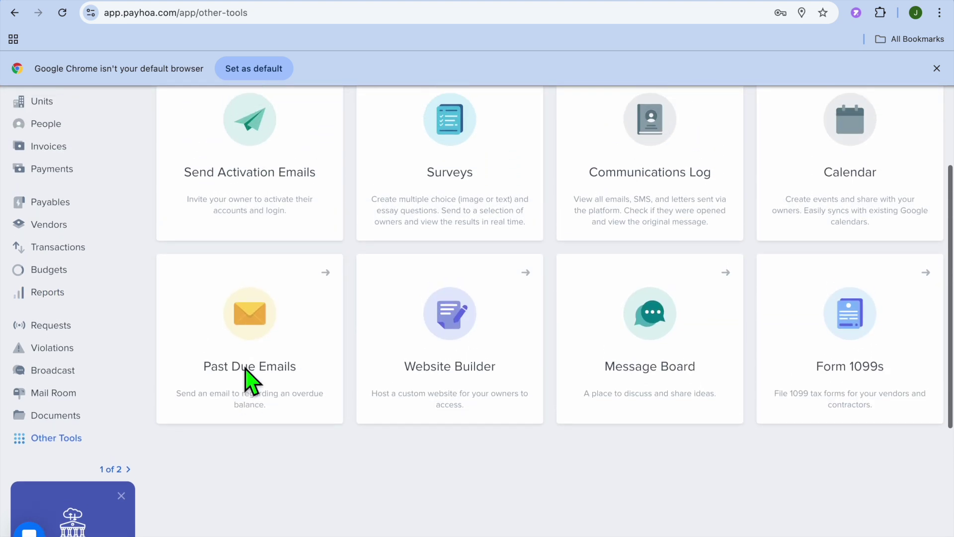
{"action": "scroll", "coordinate": [249, 380], "scroll_direction": "up", "scroll_amount": 1}
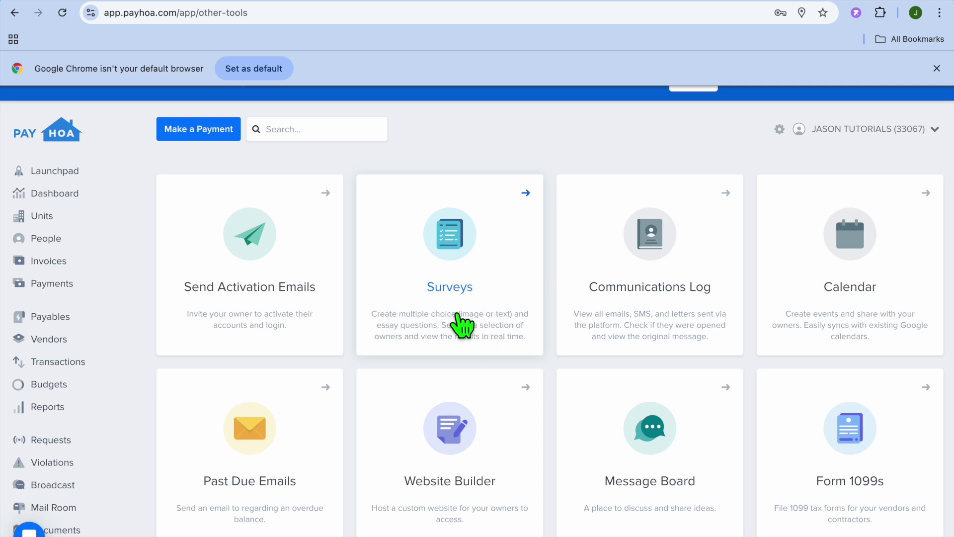
{"action": "scroll", "coordinate": [489, 329], "scroll_direction": "down", "scroll_amount": 4}
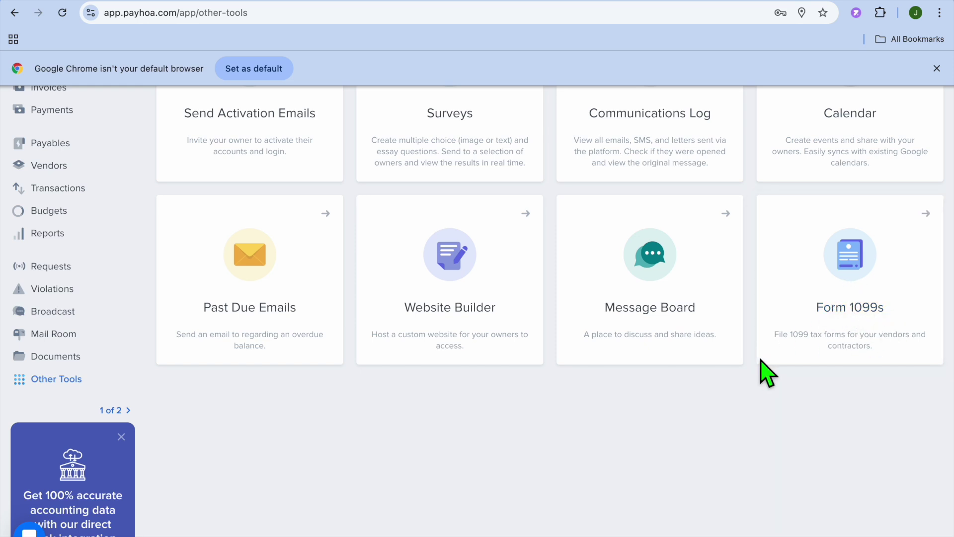
{"action": "scroll", "coordinate": [800, 407], "scroll_direction": "down", "scroll_amount": 4}
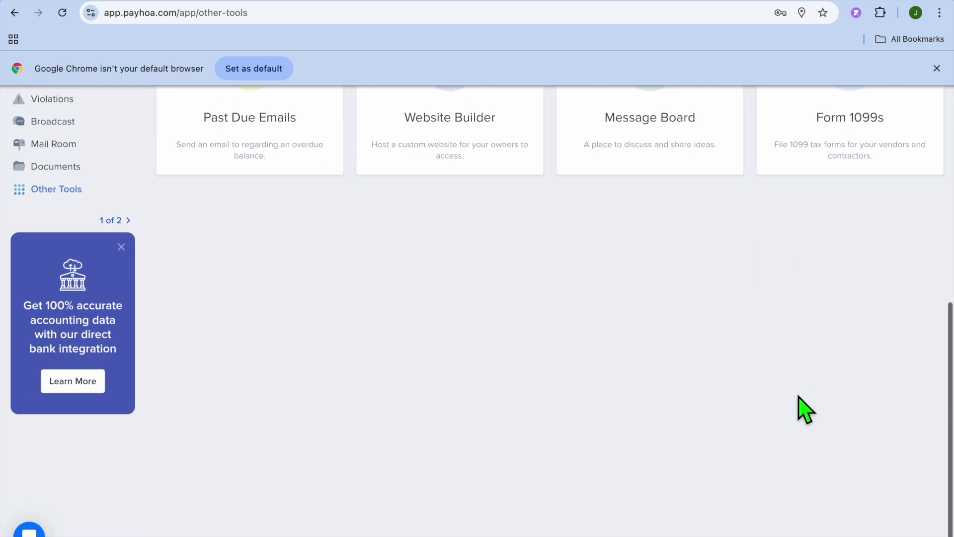
{"action": "scroll", "coordinate": [805, 406], "scroll_direction": "up", "scroll_amount": 8}
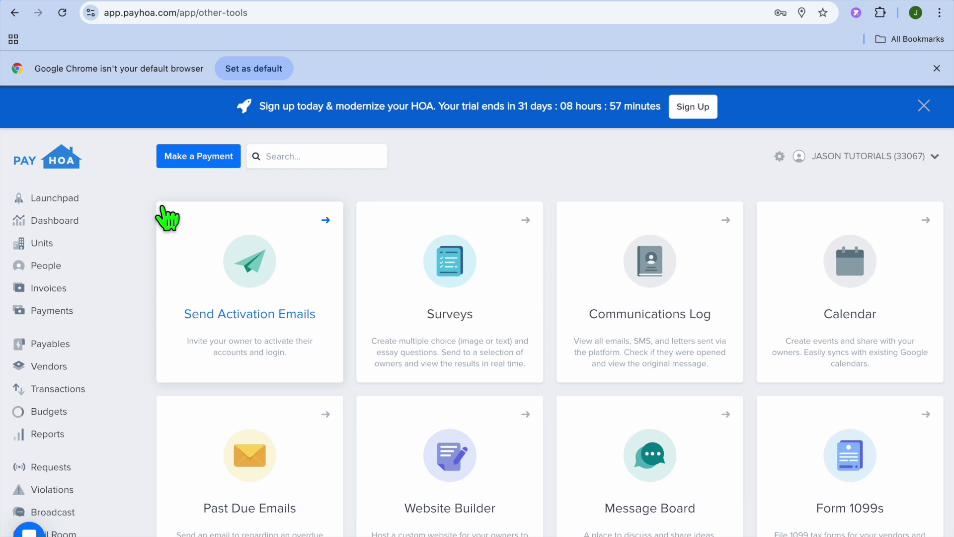
{"action": "scroll", "coordinate": [167, 218], "scroll_direction": "down", "scroll_amount": 6}
{"action": "scroll", "coordinate": [168, 219], "scroll_direction": "up", "scroll_amount": 6}
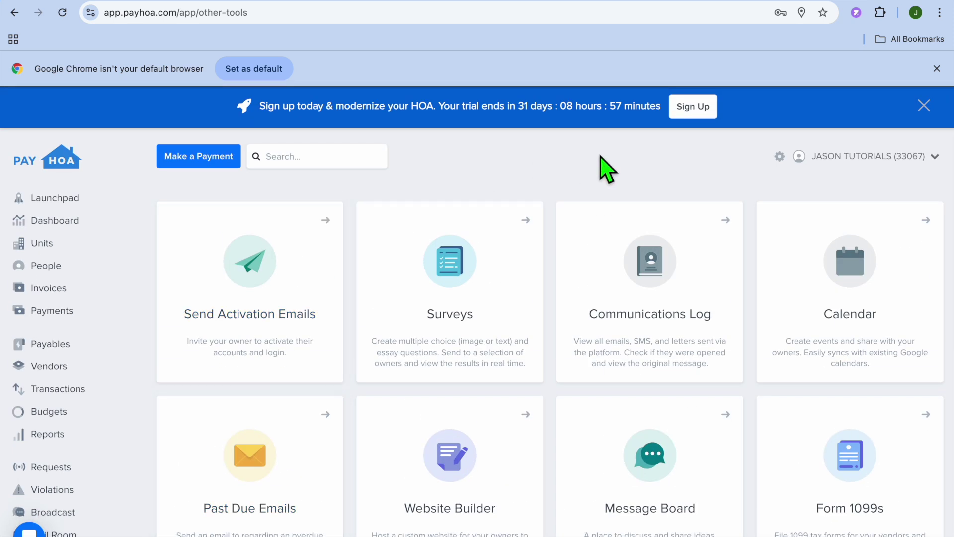
{"action": "mouse_move", "coordinate": [715, 2]}
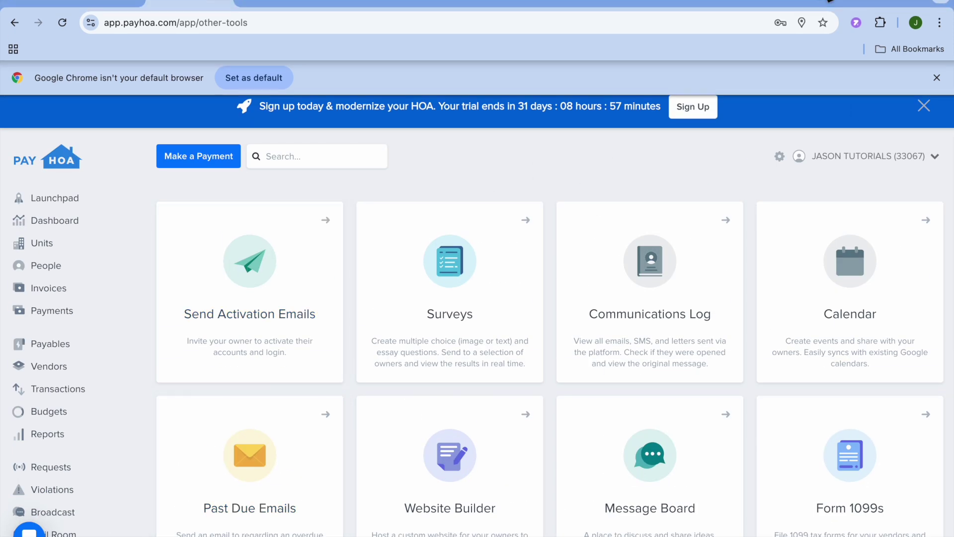